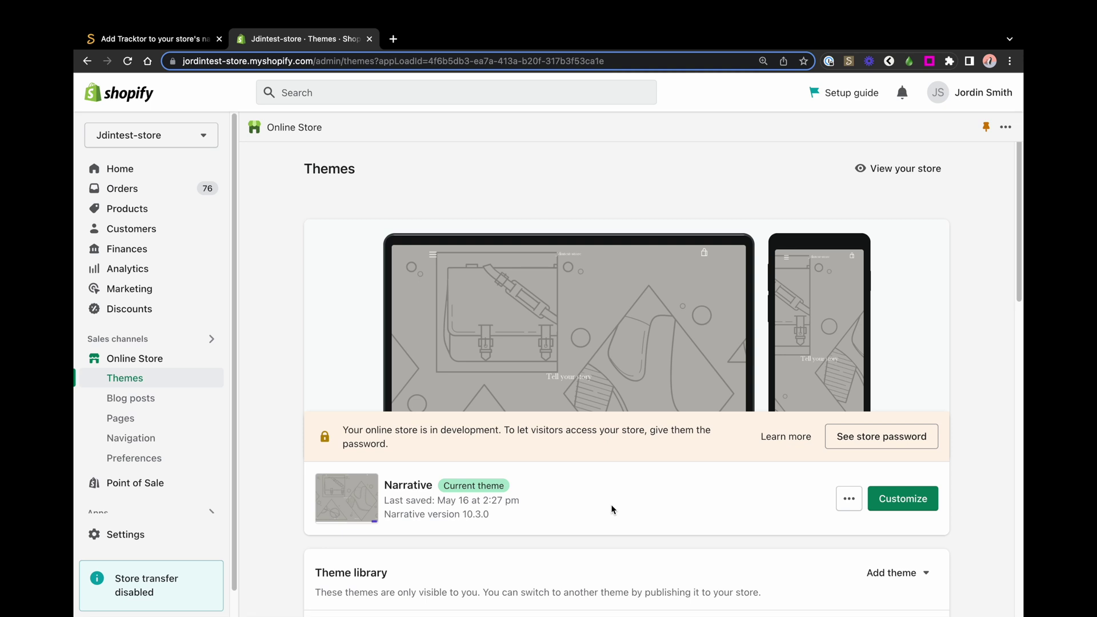
- Open the Online Store Navigation page listing the Footer and Main menus
{"action": "left_click", "coordinate": [130, 439]}
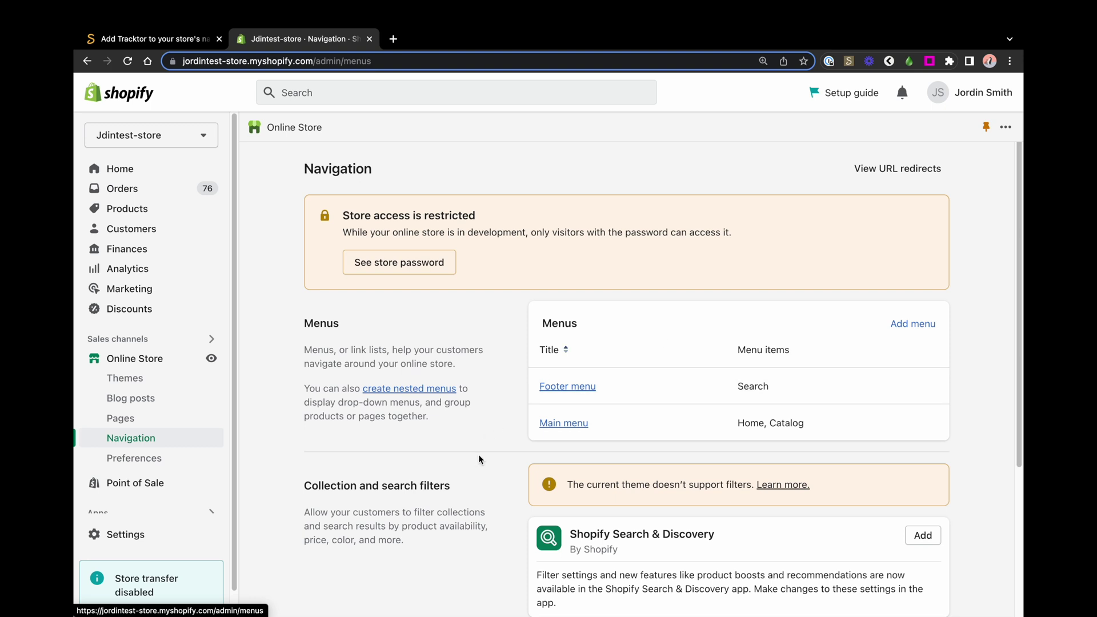
- Start a new Main menu item and copy /apps/tracktor/track from the setup guide
{"action": "left_click", "coordinate": [563, 424]}
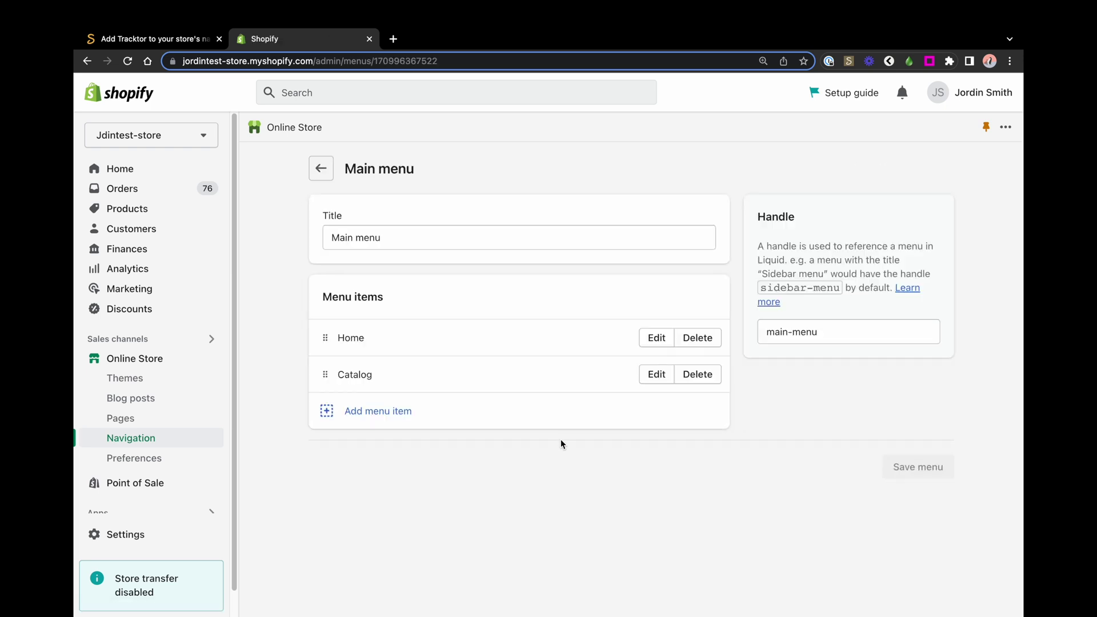
{"action": "left_click", "coordinate": [428, 419]}
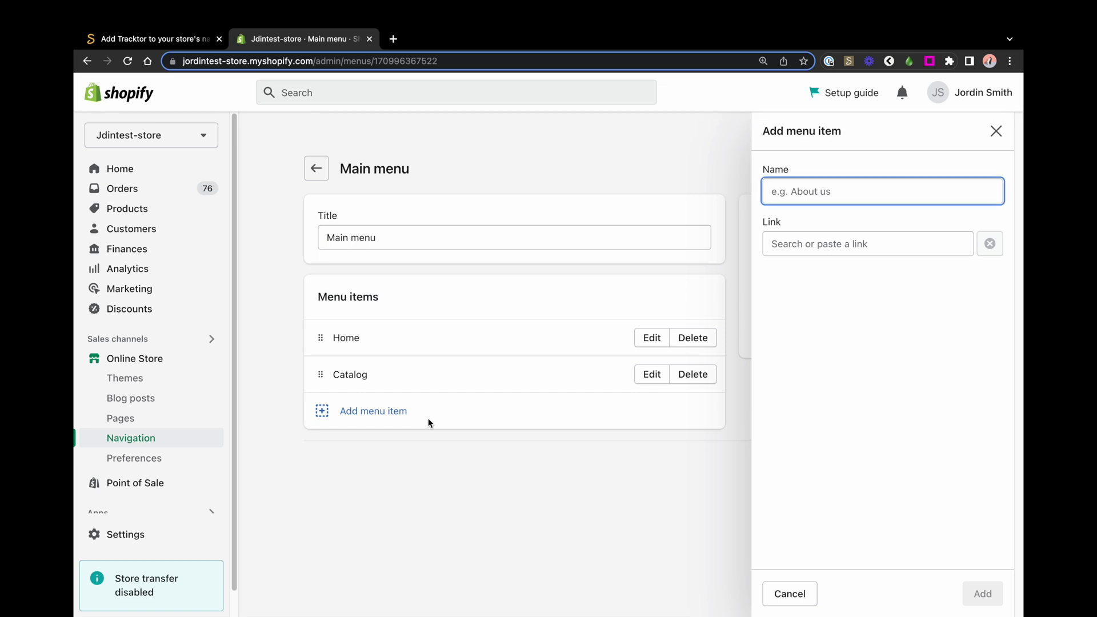
{"action": "left_click", "coordinate": [154, 39]}
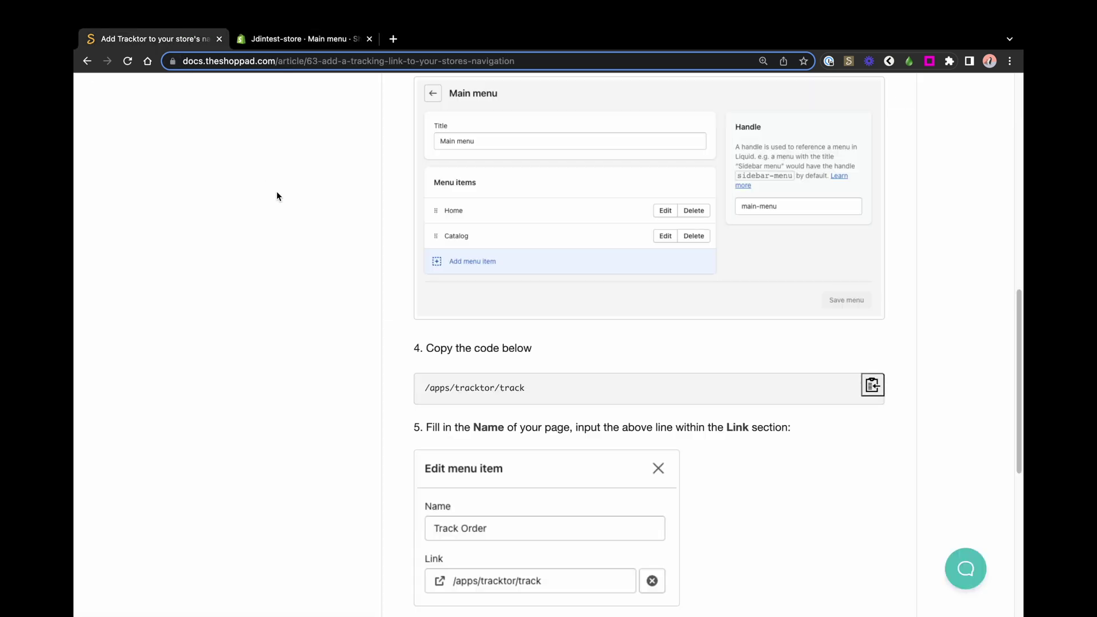
{"action": "left_click", "coordinate": [873, 387]}
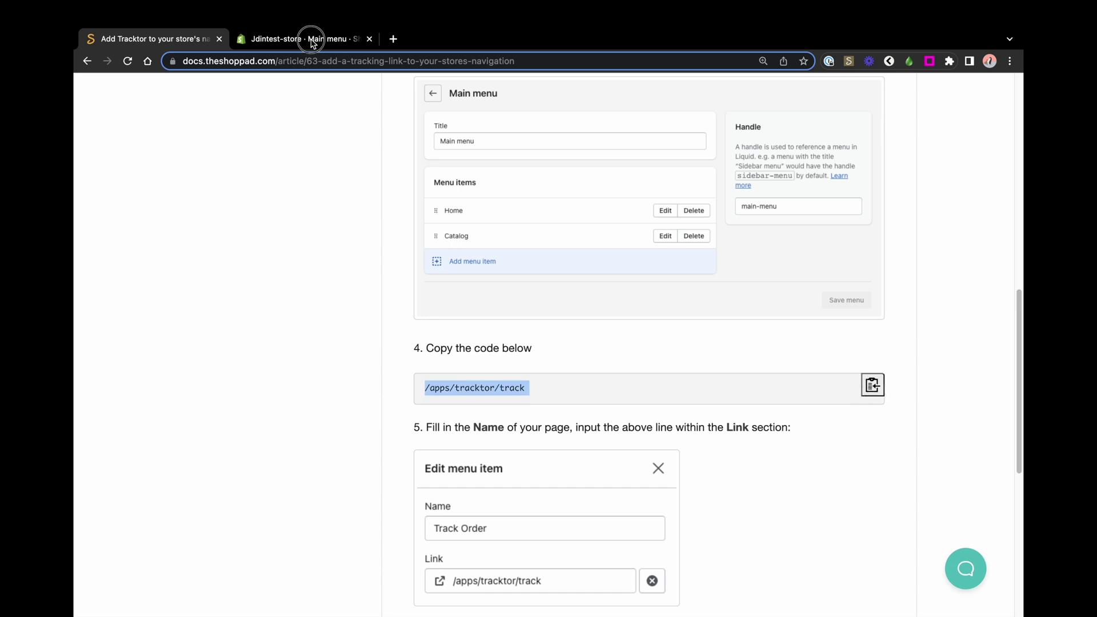
{"action": "left_click", "coordinate": [300, 39]}
{"action": "left_click", "coordinate": [799, 246]}
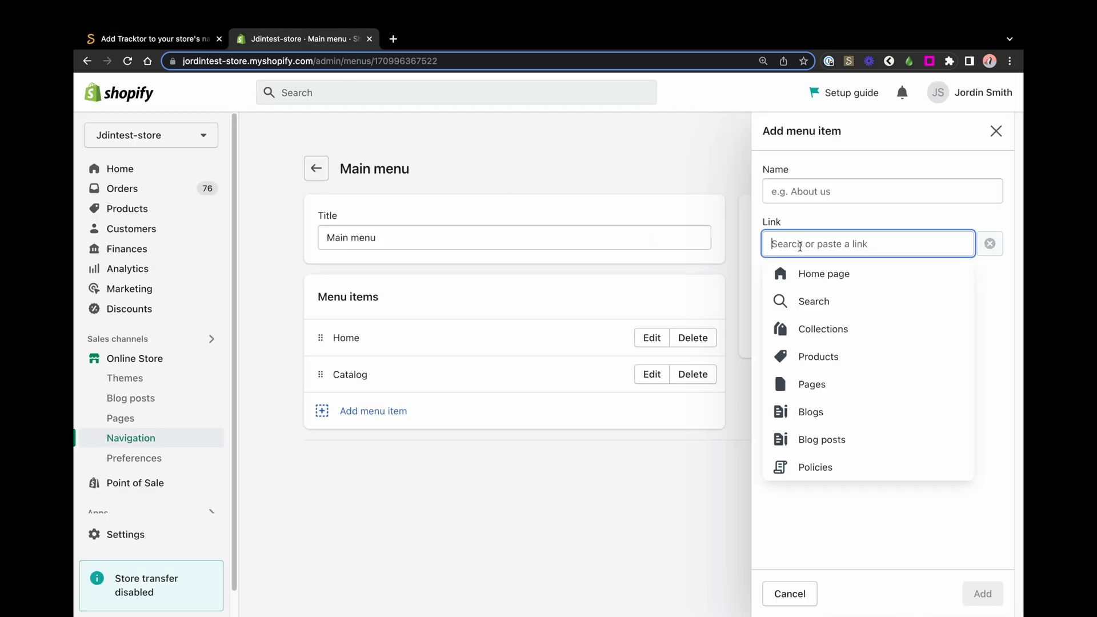
- Paste /apps/tracktor/track as the new item's link, which also fills in its name
{"action": "key", "text": "ctrl+v"}
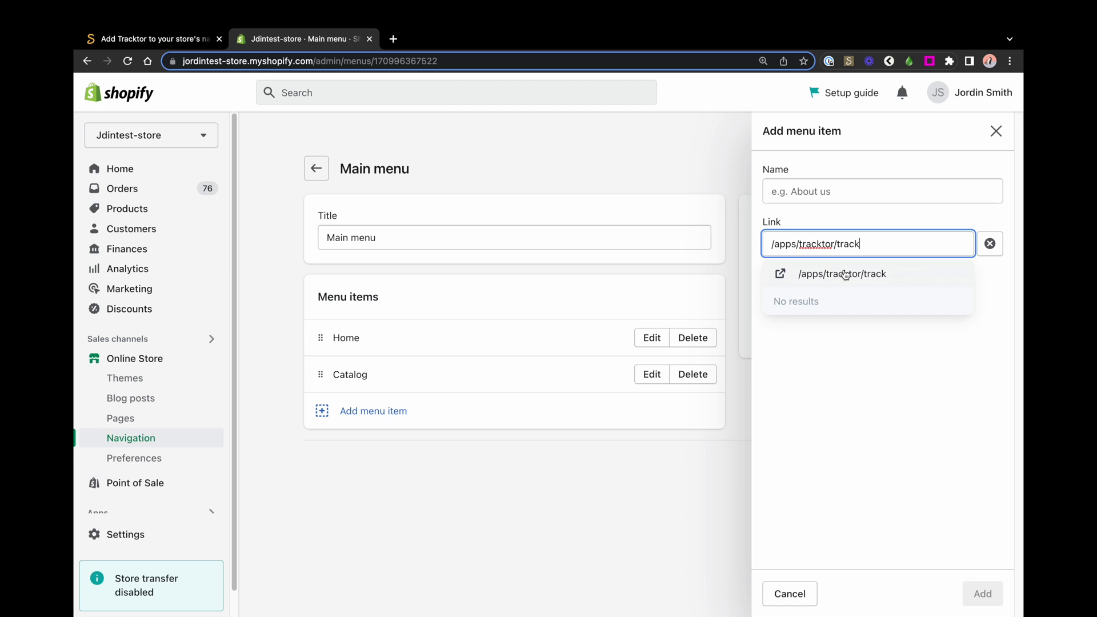
{"action": "left_click", "coordinate": [845, 276]}
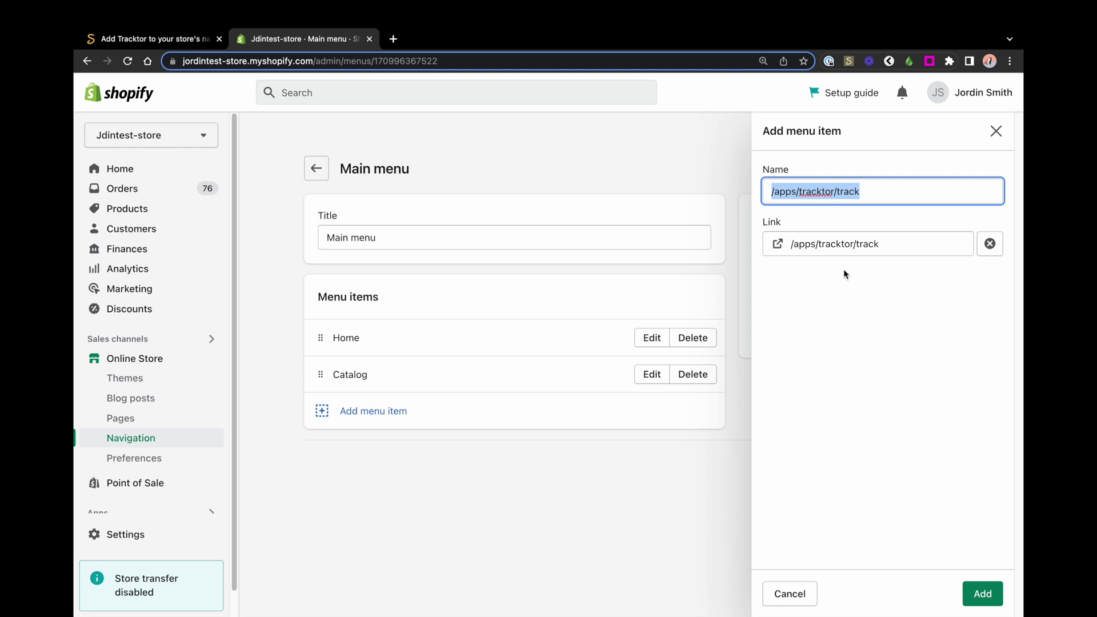
{"action": "type", "text": "Track"}
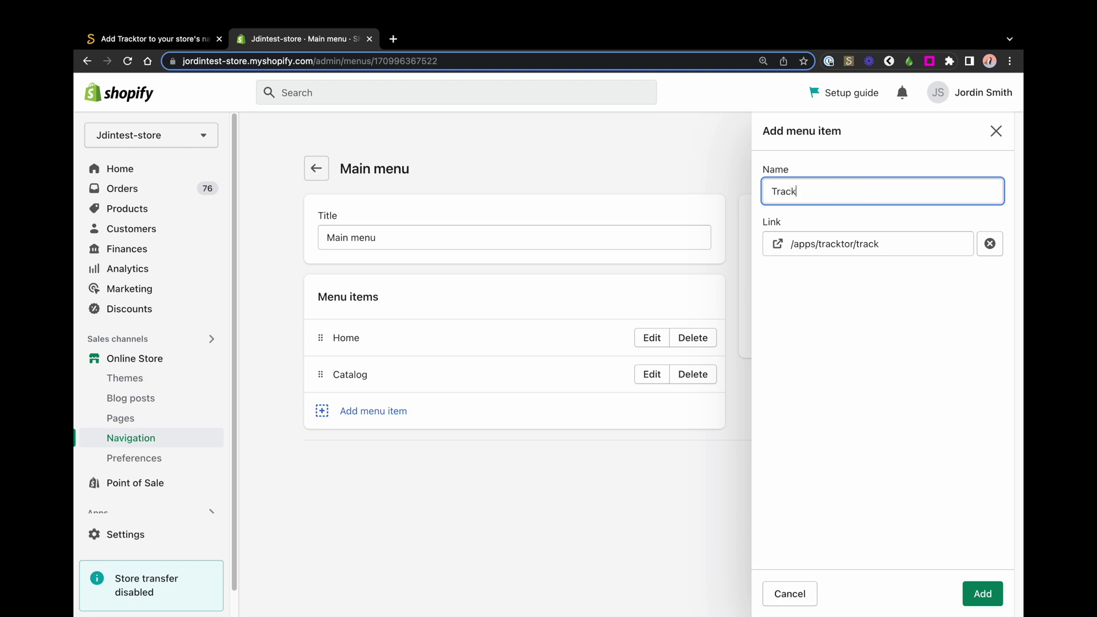
{"action": "type", "text": " Your Or"}
{"action": "type", "text": "der"}
- Add 'Track Your Order' to the Main menu, save it, and open the storefront preview
{"action": "left_click", "coordinate": [983, 593]}
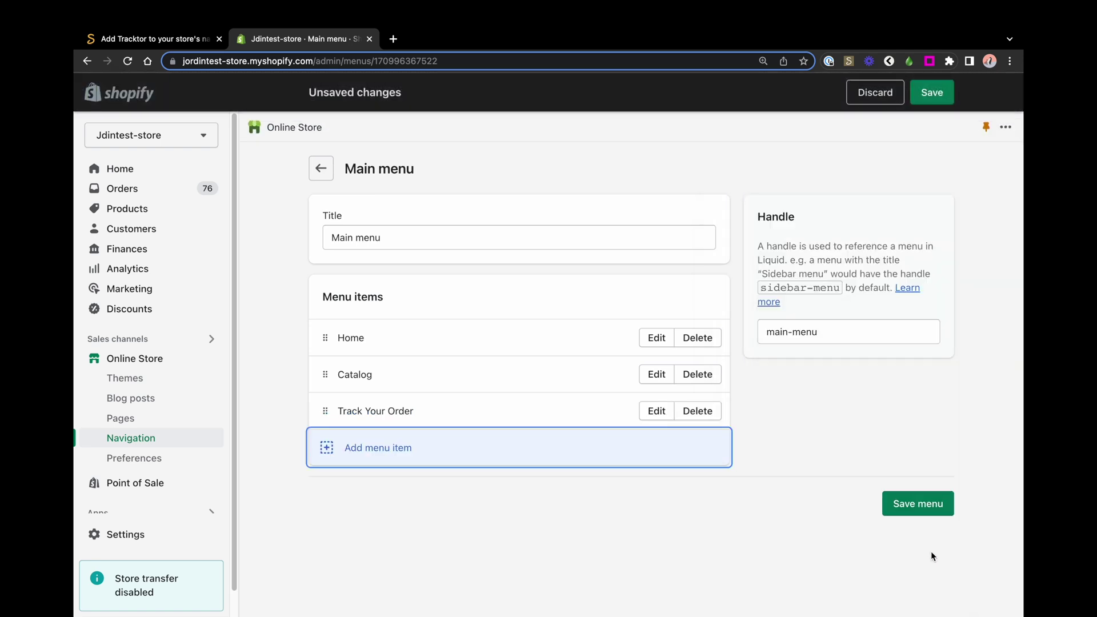
{"action": "left_click", "coordinate": [911, 508]}
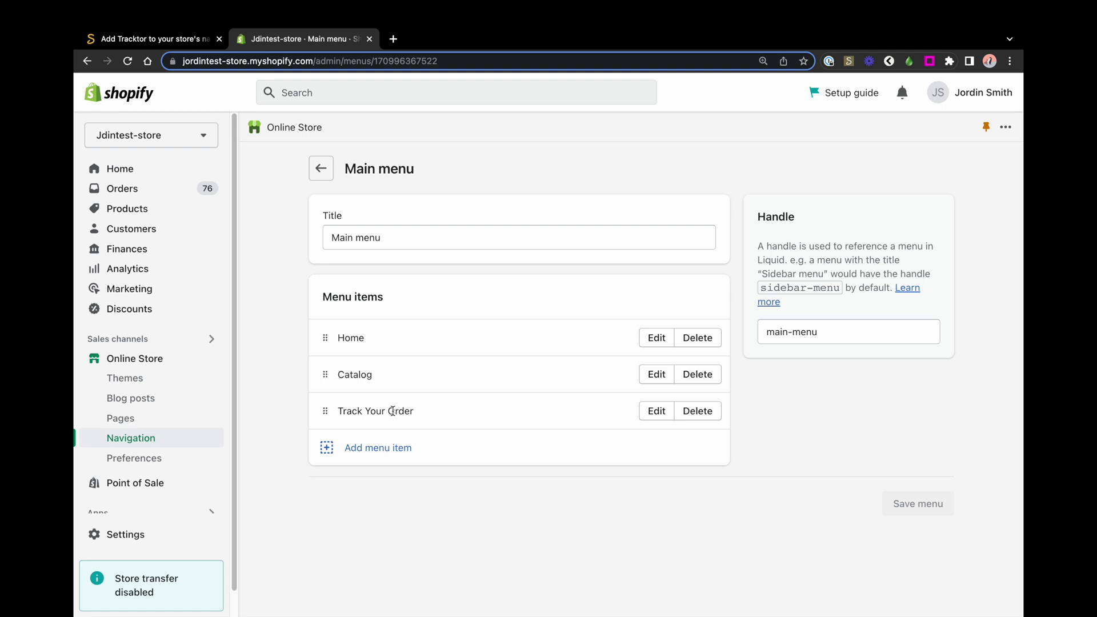
{"action": "left_click", "coordinate": [210, 358]}
- Follow TRACK YOUR ORDER in the storefront's hamburger menu to the order-tracking form
{"action": "left_click", "coordinate": [236, 94]}
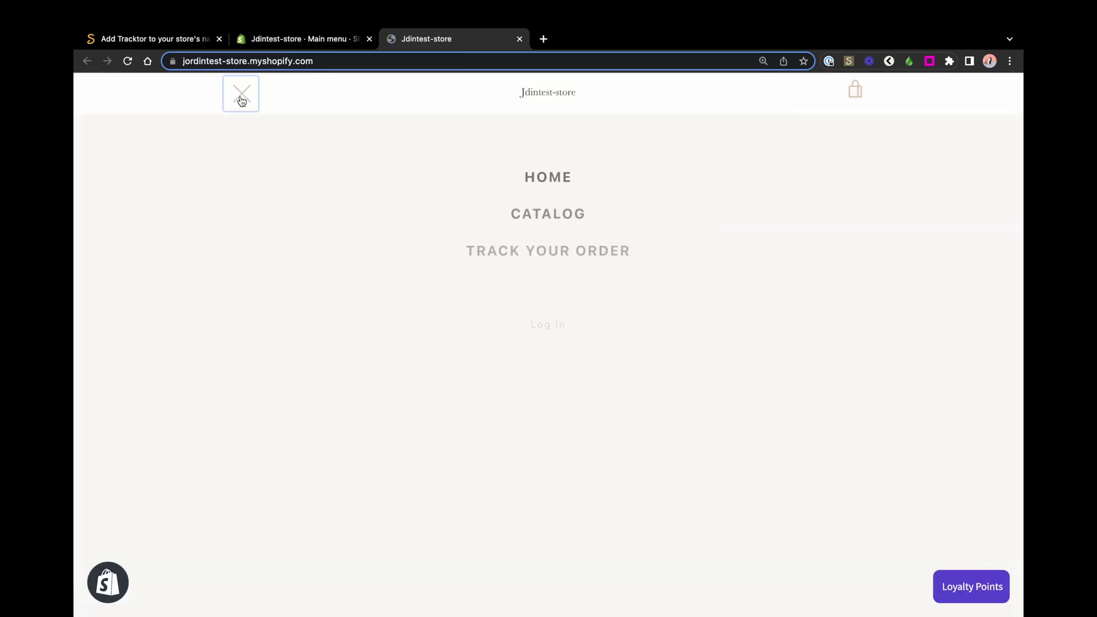
{"action": "left_click", "coordinate": [548, 238]}
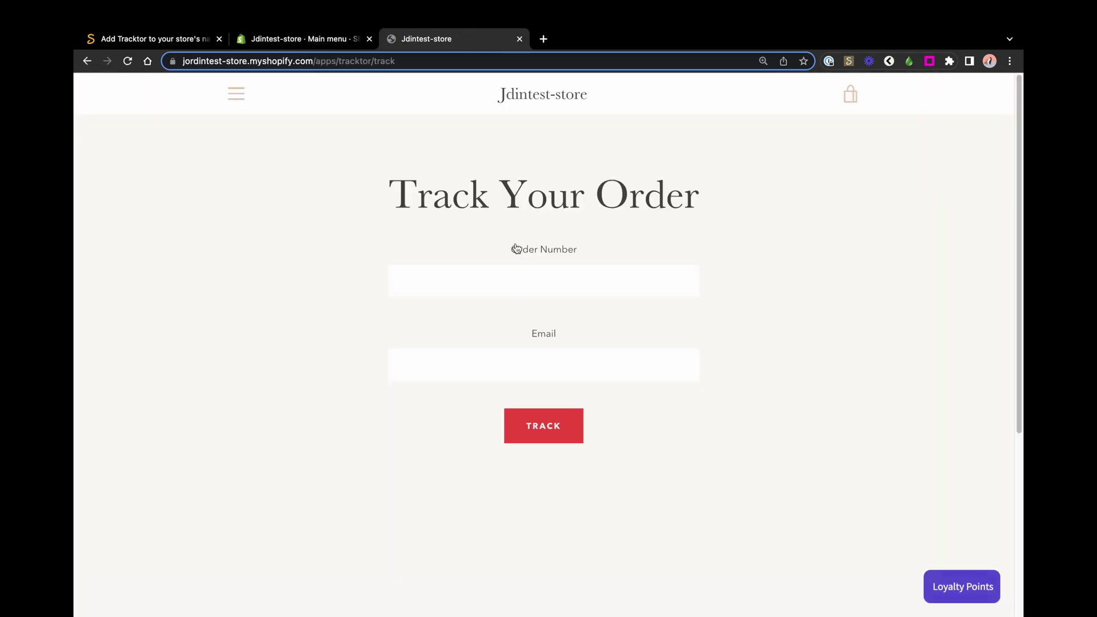